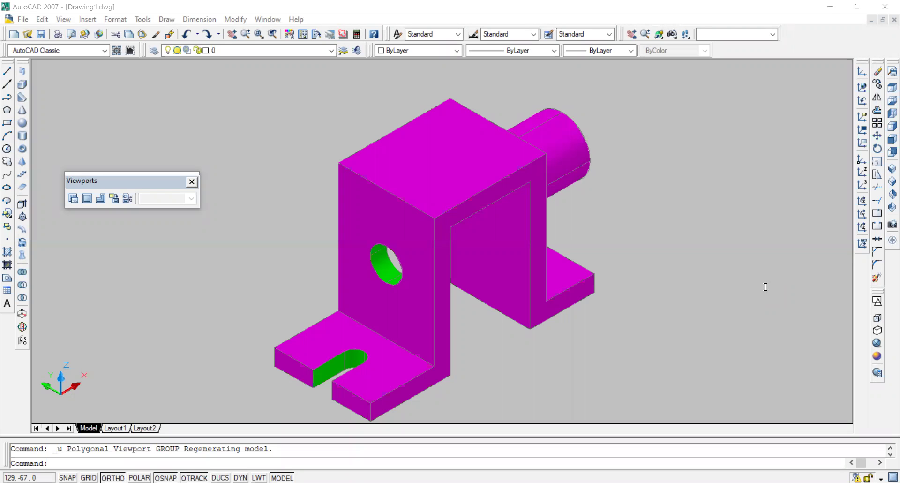
Step: Cycle the bracket through 2D Wireframe, 3D Wireframe, 3D Hidden and Realistic visual styles
left_click(878, 302)
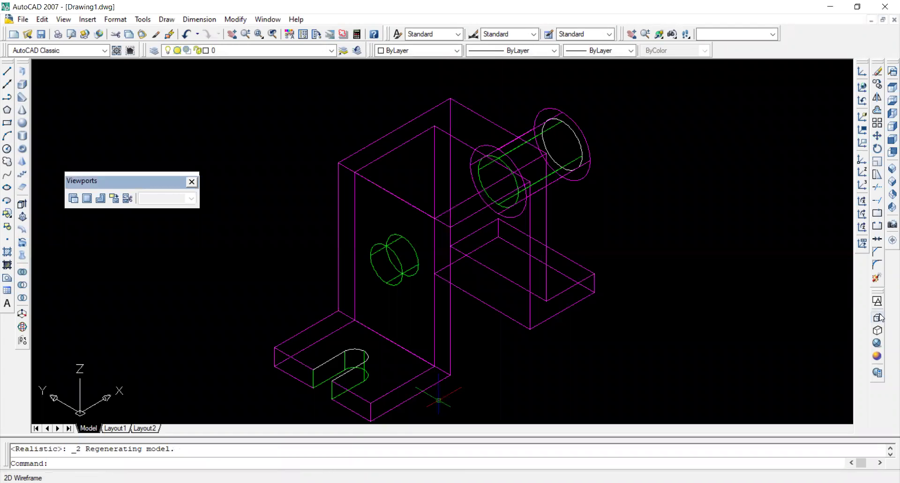
left_click(878, 318)
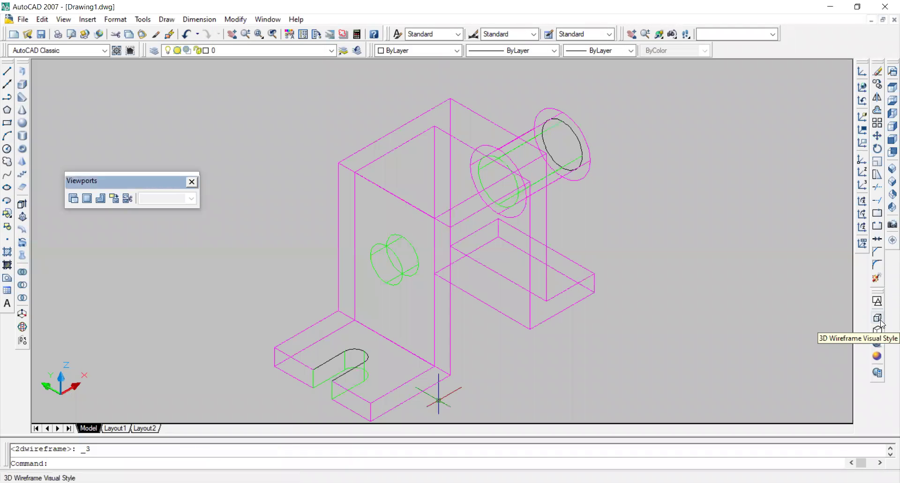
left_click(882, 336)
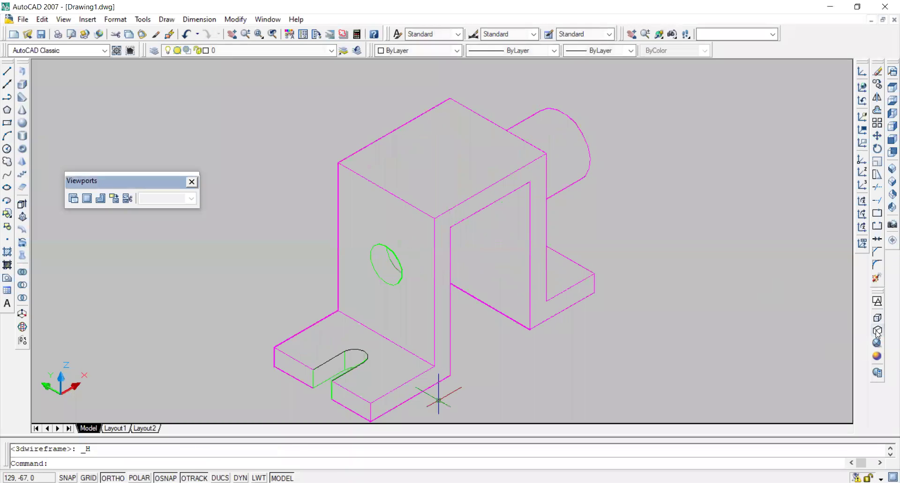
left_click(879, 342)
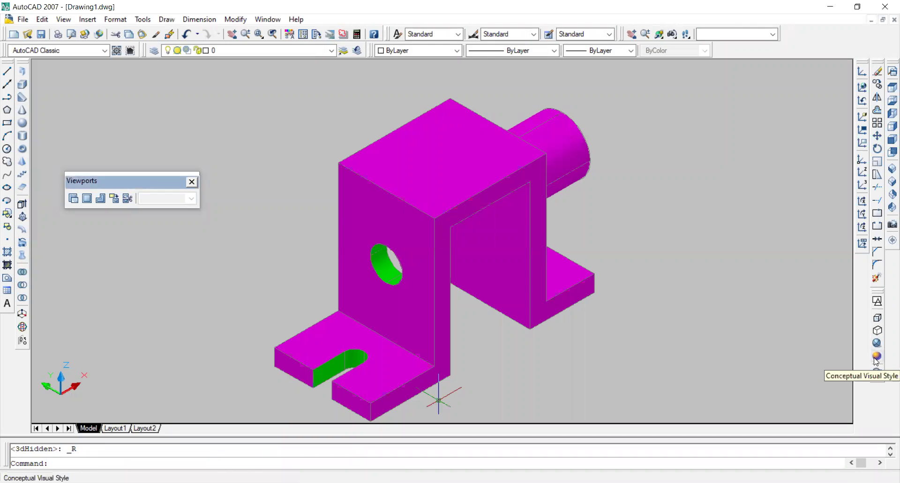
Step: Apply Conceptual shading and view the bracket from SW, SE, NE and NW Isometric
left_click(875, 356)
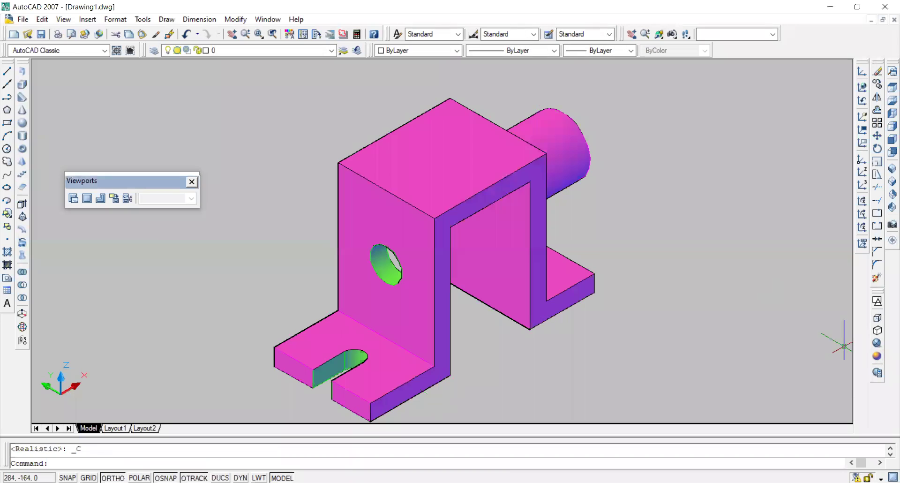
left_click(890, 169)
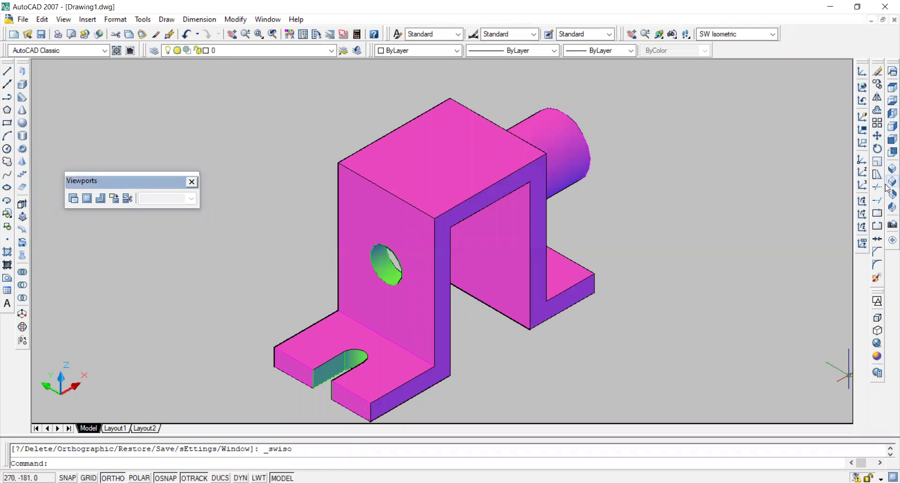
left_click(888, 185)
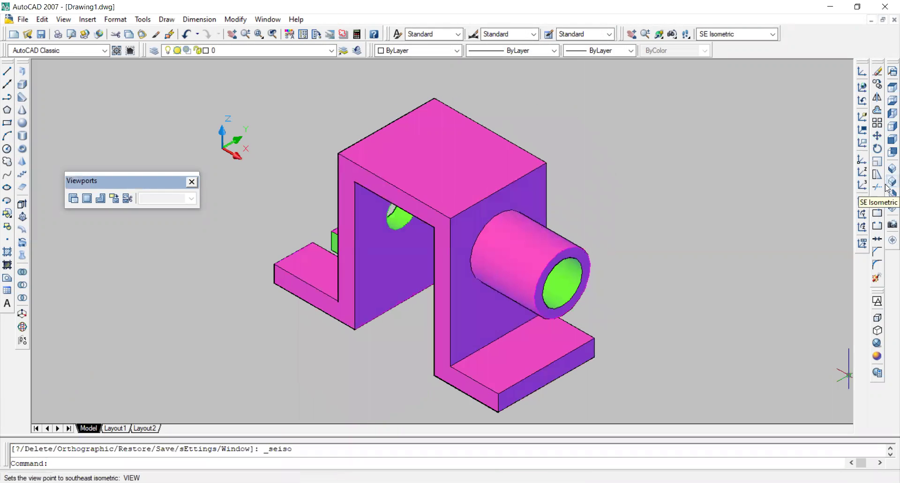
left_click(887, 194)
left_click(891, 207)
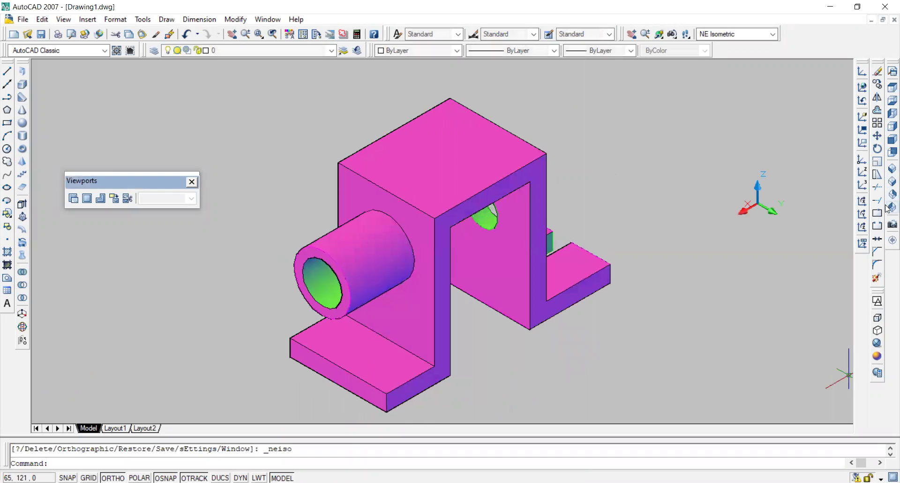
Step: Step through Top, Bottom, Left, Right and Front views, ending in SW Isometric
left_click(888, 120)
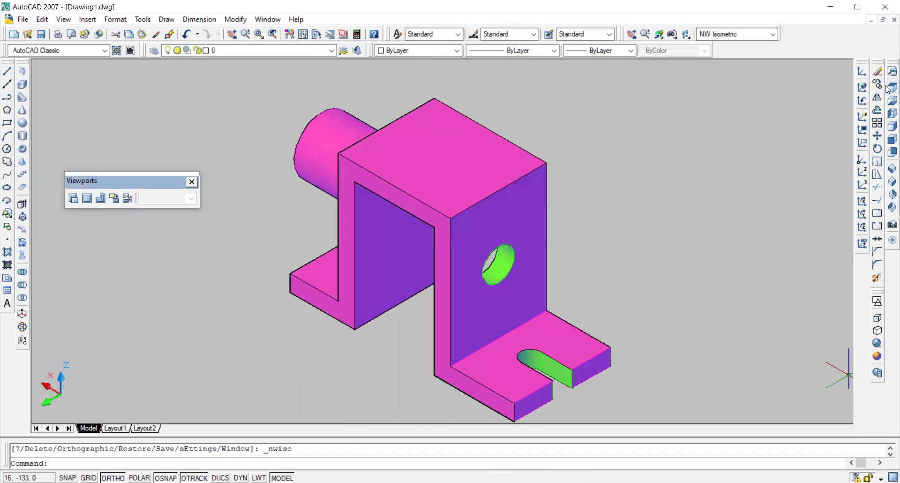
left_click(887, 88)
left_click(891, 101)
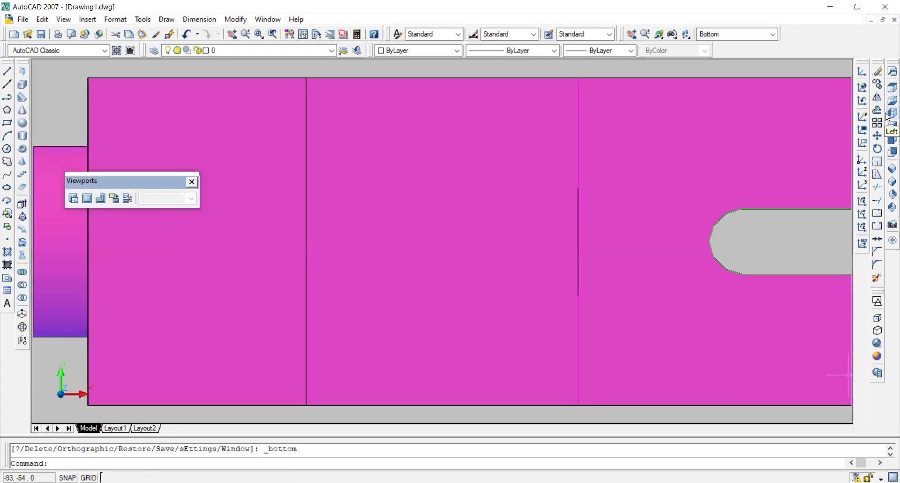
left_click(888, 117)
left_click(888, 140)
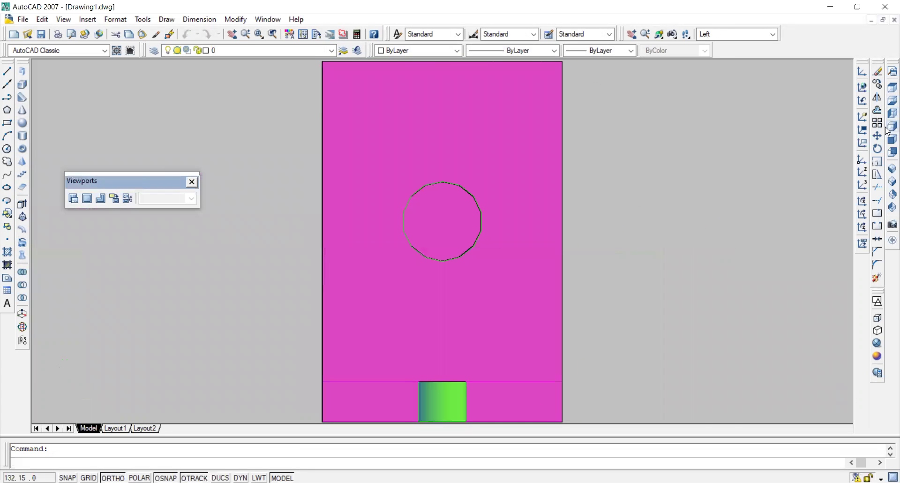
left_click(889, 152)
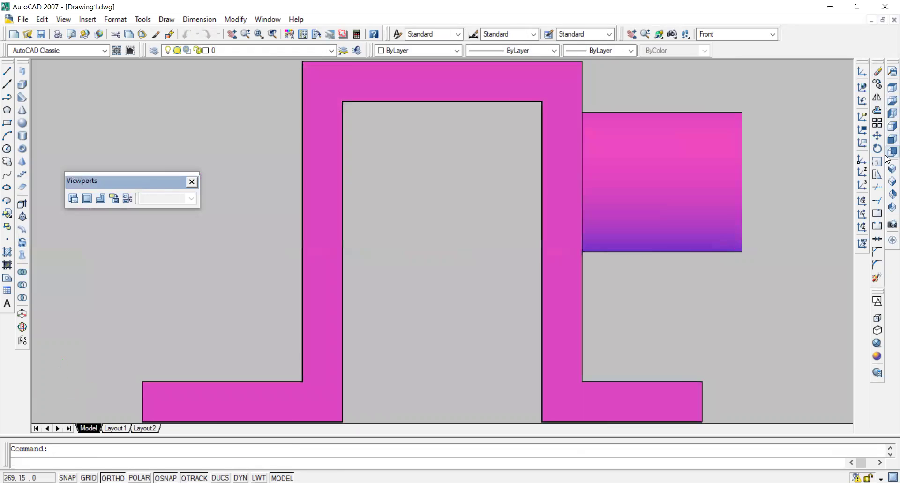
left_click(888, 169)
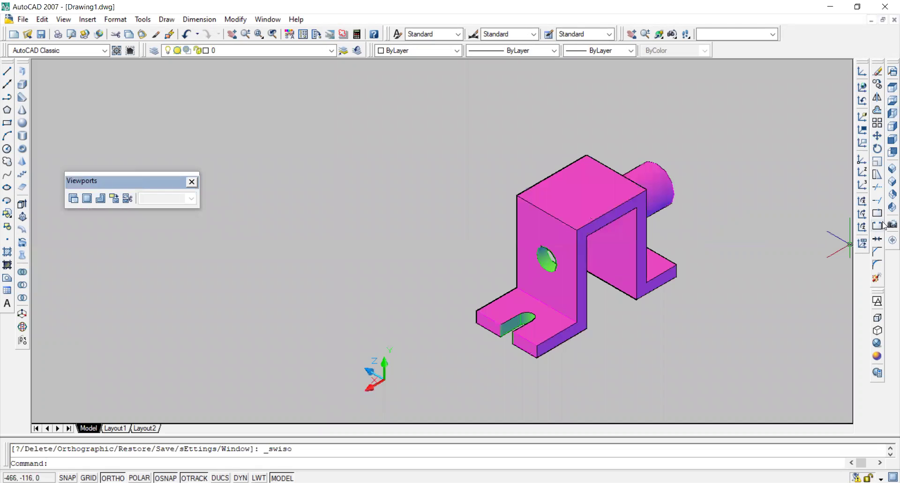
Step: Turn the bracket to NE Isometric, zoom out, and bring up the Viewports dialog
left_click(892, 194)
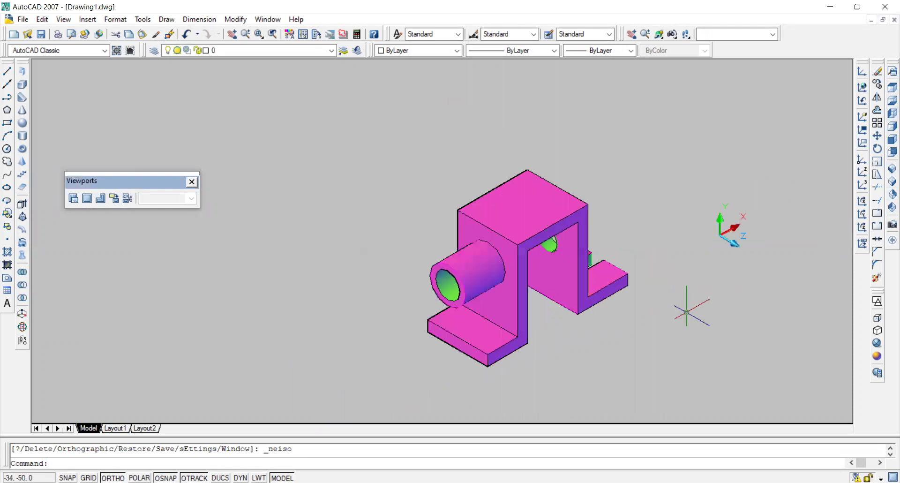
scroll(617, 271, "down", 2)
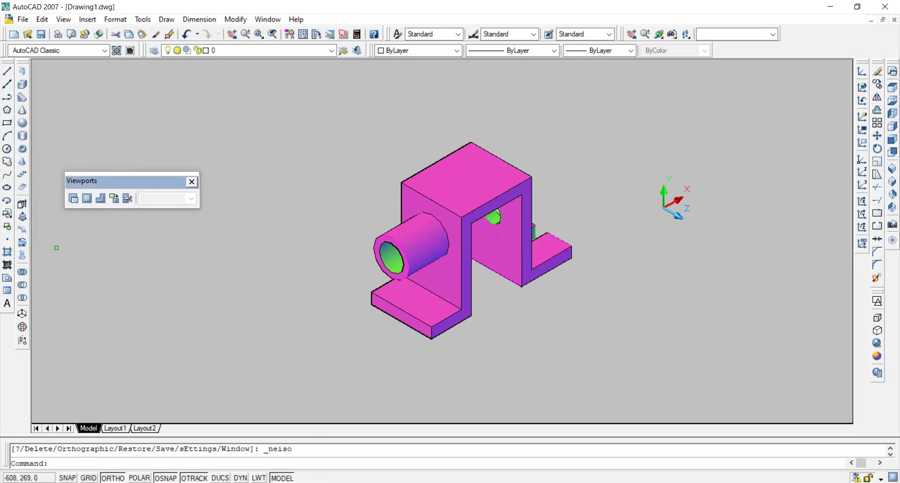
left_click(73, 203)
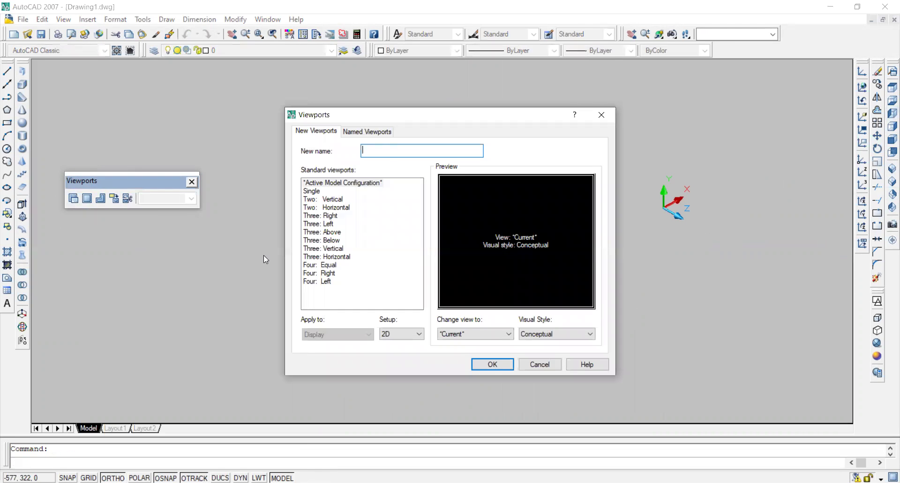
Step: Apply the Four: Equal standard viewport layout from the New Viewports tab
left_click(371, 131)
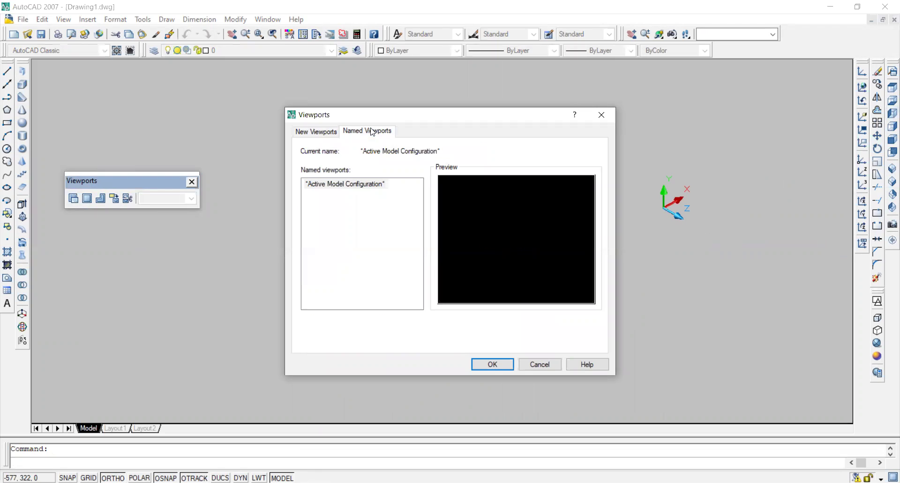
left_click(329, 132)
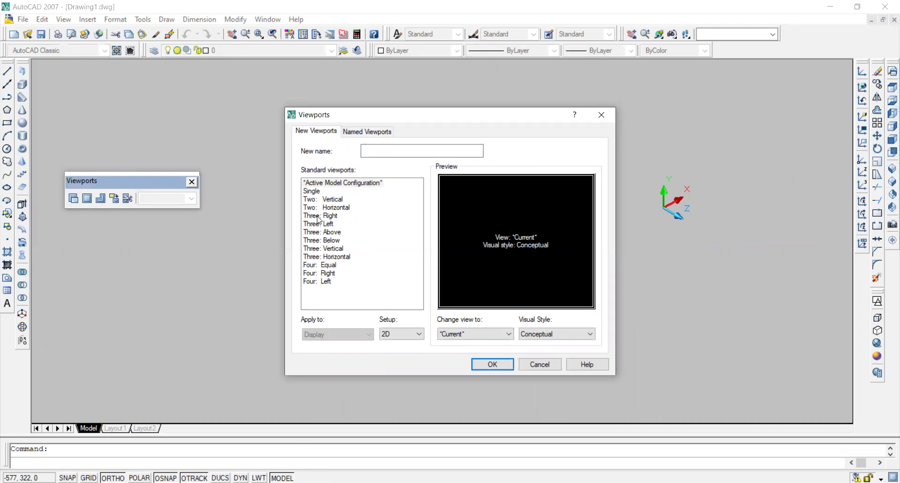
left_click(330, 266)
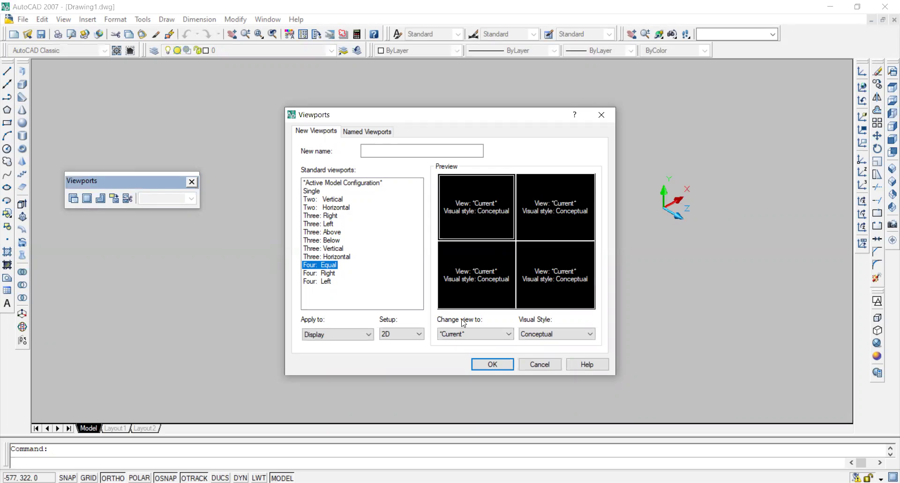
left_click(502, 365)
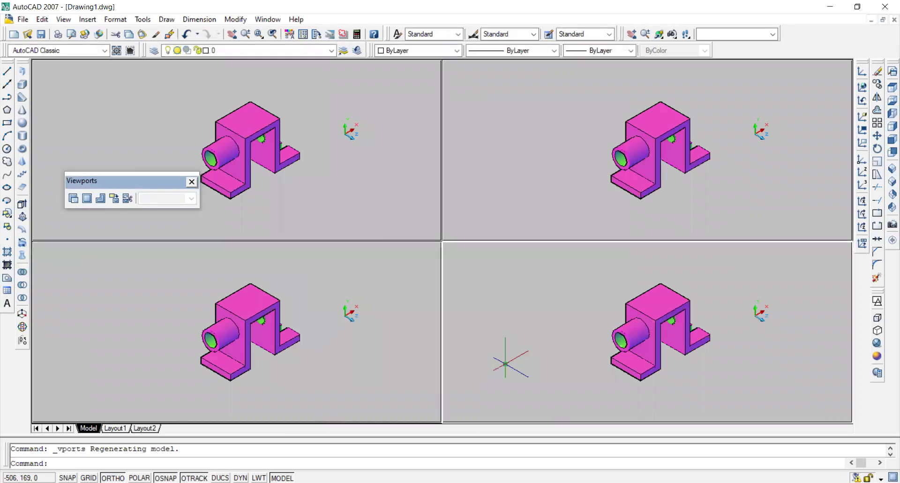
Step: Set the top-left viewport to the Front view in 2D Wireframe
left_click(350, 199)
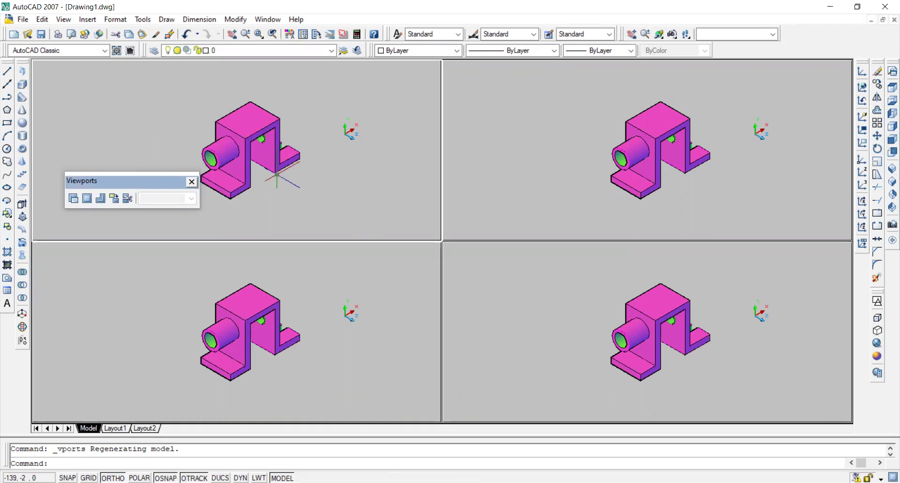
left_click(348, 167)
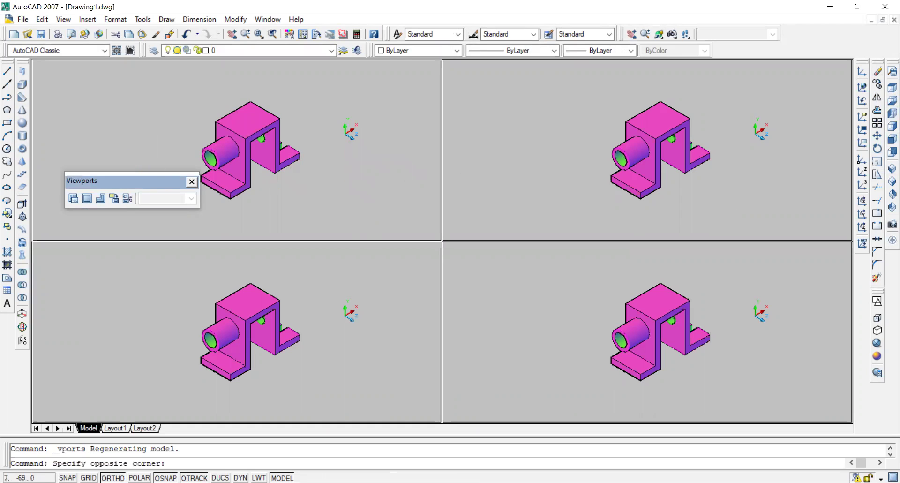
left_click(888, 139)
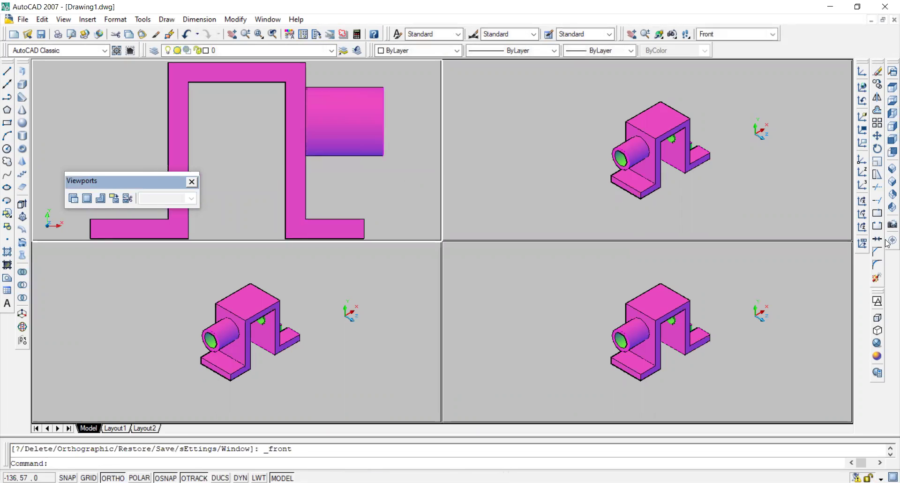
left_click(877, 317)
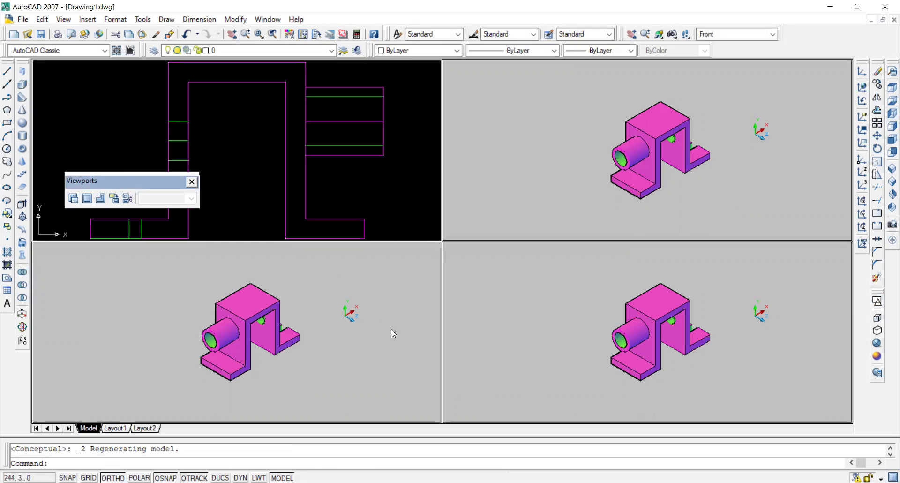
Step: Set the lower-left viewport to Top view in 2D Wireframe and zoom it to extents
left_click(888, 92)
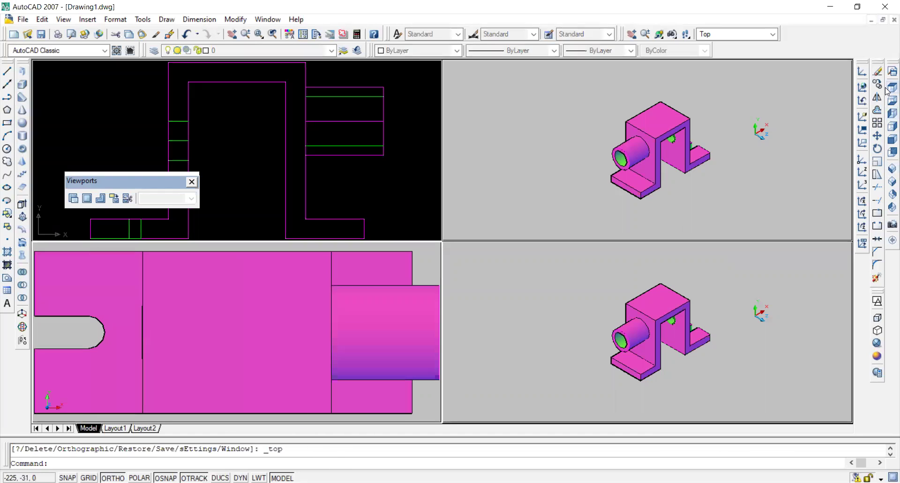
left_click(878, 300)
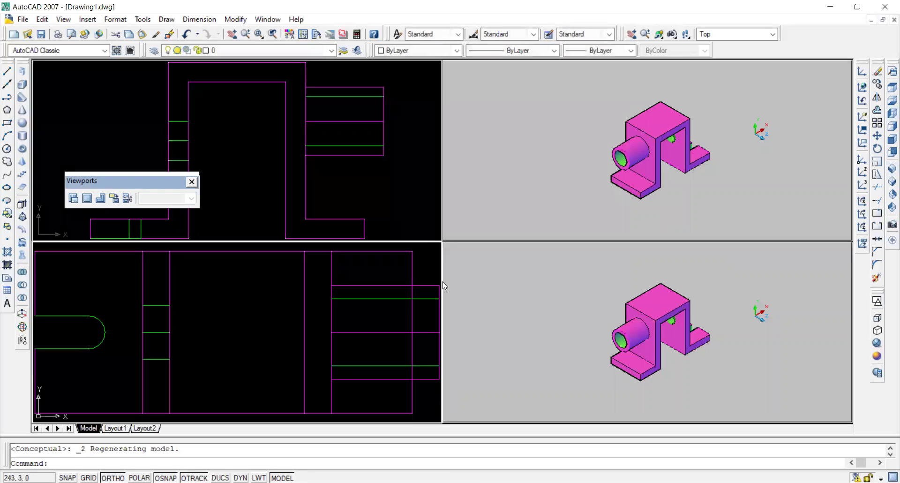
middle_click(399, 307)
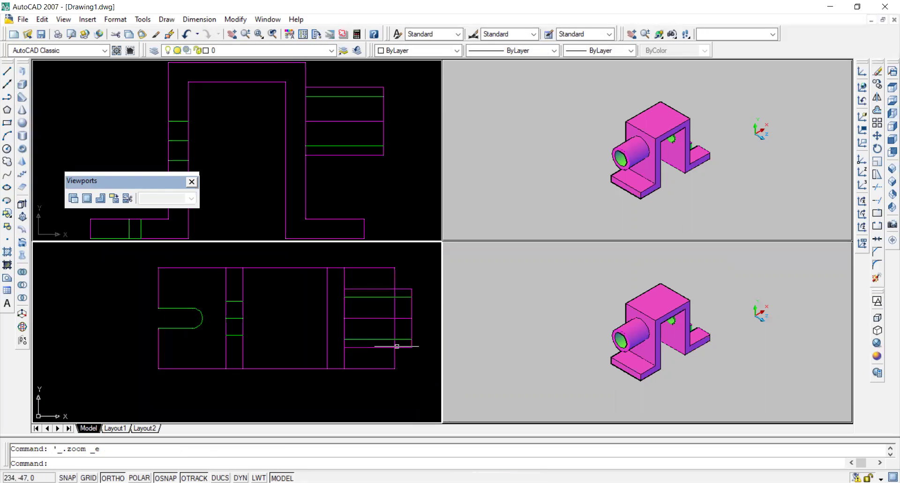
scroll(412, 371, "down", 1)
middle_click_drag(412, 372, 342, 364)
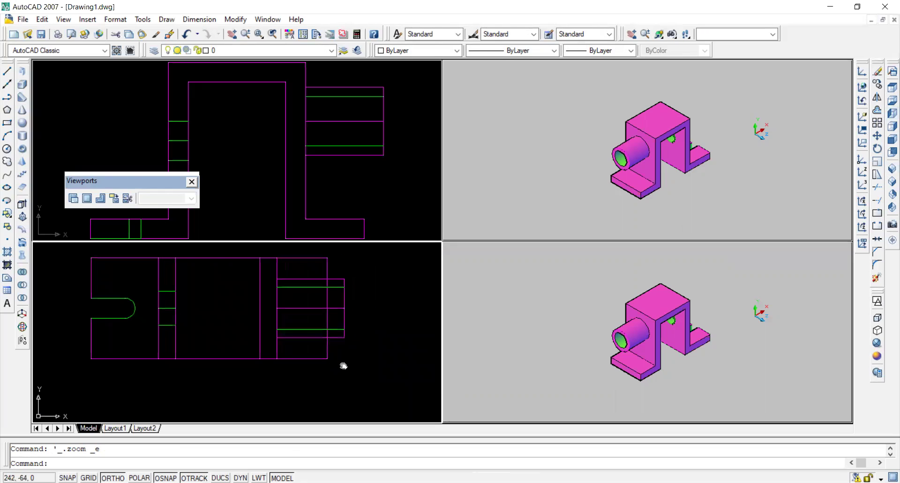
scroll(364, 352, "up", 1)
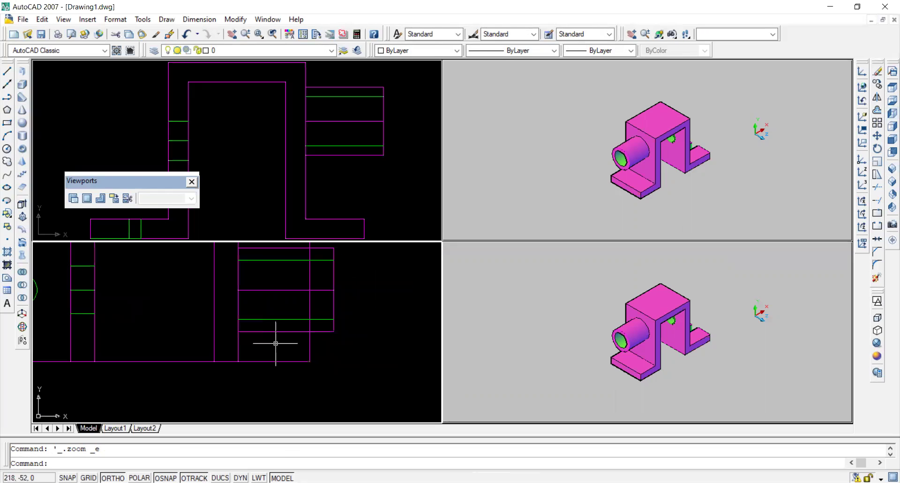
scroll(404, 370, "down", 1)
scroll(408, 370, "down", 1)
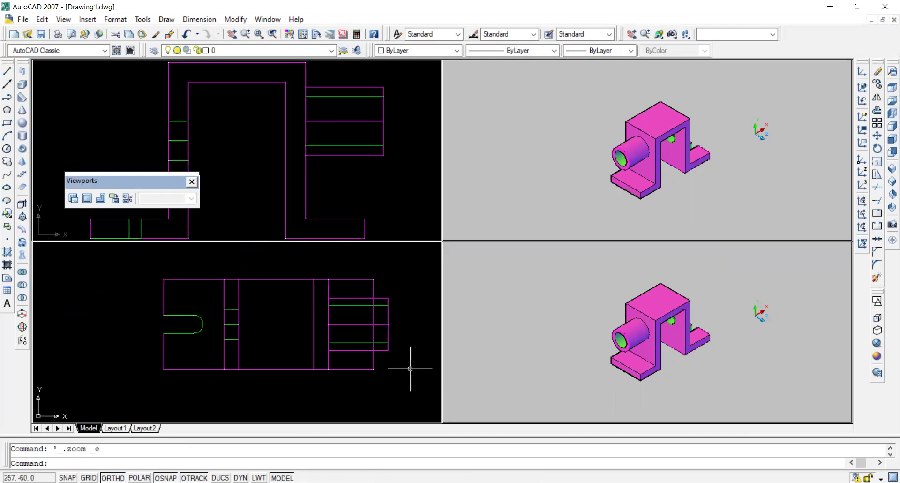
Step: Shift the front view slightly right within the top-left viewport
left_click(367, 167)
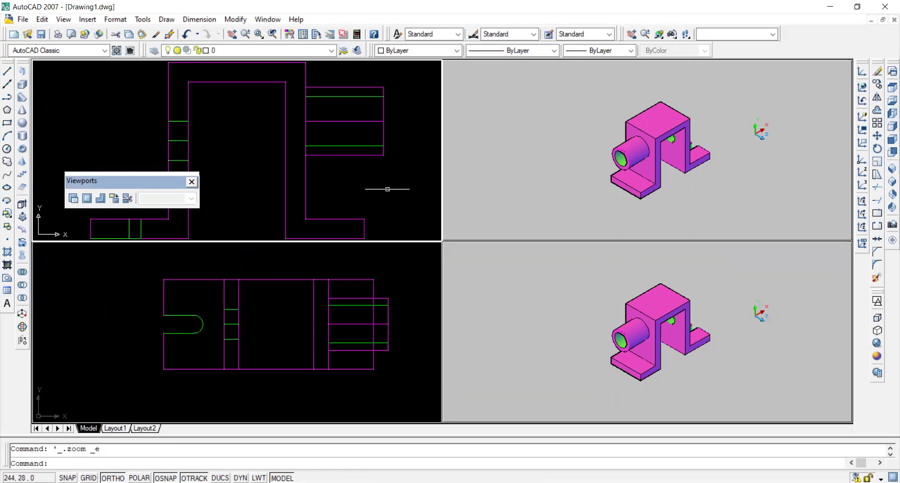
scroll(391, 196, "down", 1)
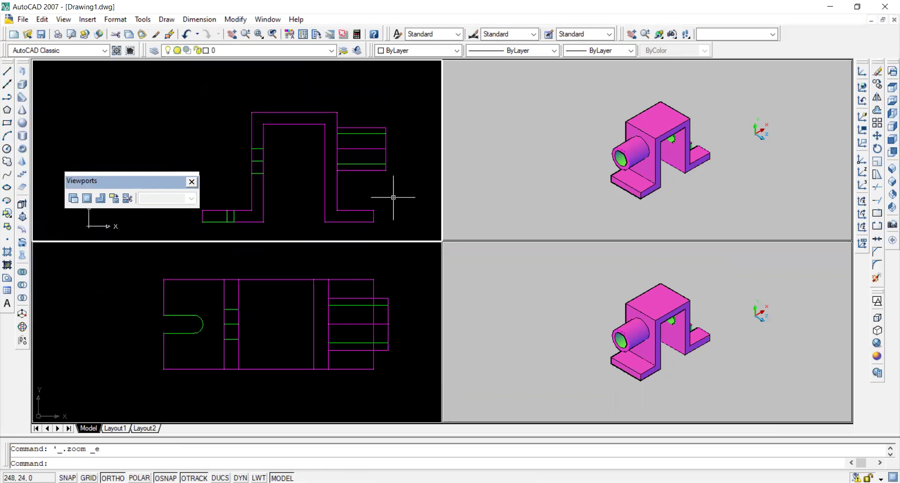
scroll(393, 197, "up", 1)
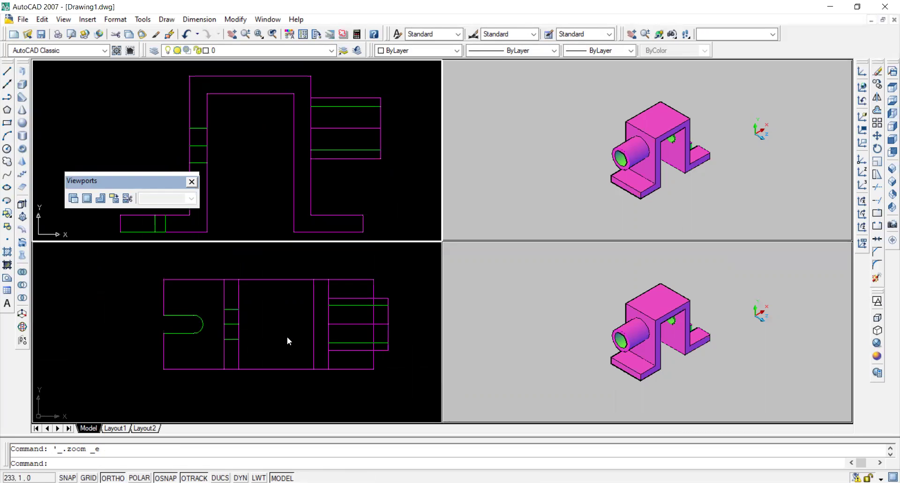
middle_click_drag(291, 338, 313, 337)
Step: Recentre and reframe the top view within the lower-left viewport
left_click(426, 346)
scroll(409, 343, "up", 1)
scroll(409, 344, "down", 2)
scroll(182, 347, "up", 1)
middle_click_drag(347, 363, 300, 366)
scroll(403, 364, "up", 1)
scroll(402, 364, "up", 2)
scroll(403, 364, "down", 3)
middle_click_drag(378, 363, 352, 336)
left_click(352, 336)
left_click(420, 377)
left_click(421, 377)
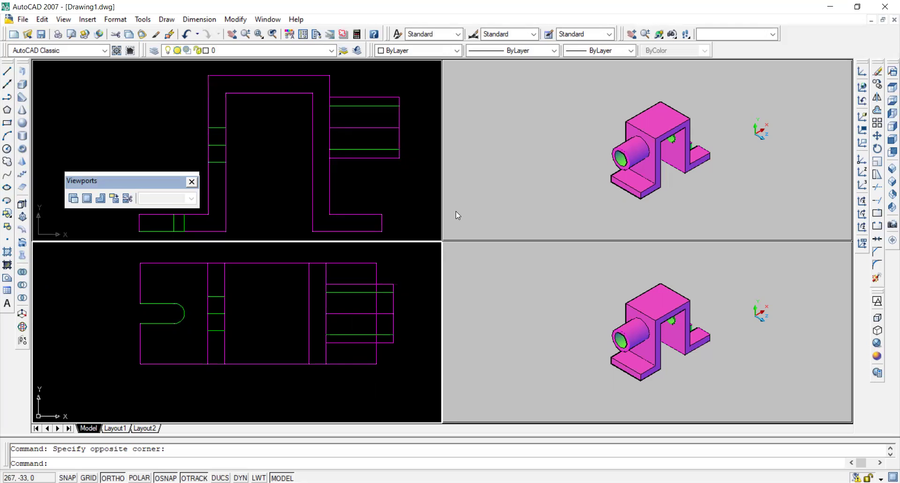
left_click(569, 142)
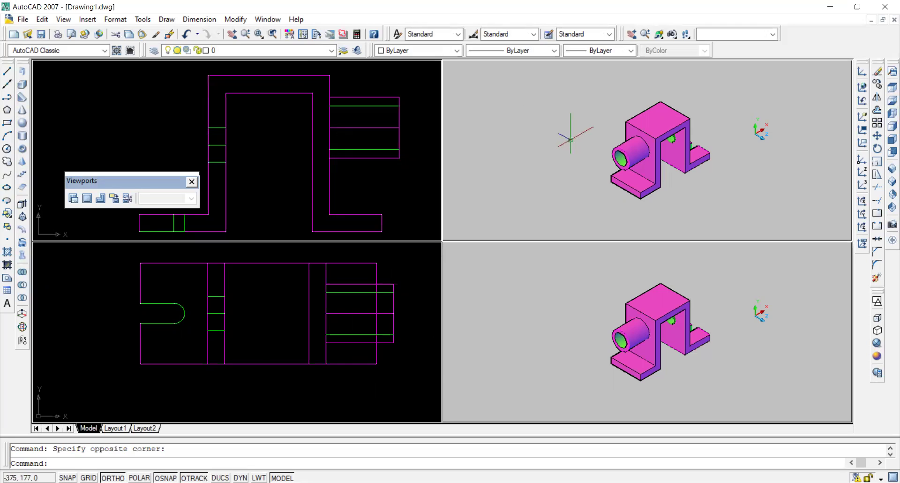
Step: Set the upper-right viewport to a centred Right view in 2D Wireframe; move the Viewports toolbar aside
left_click(889, 128)
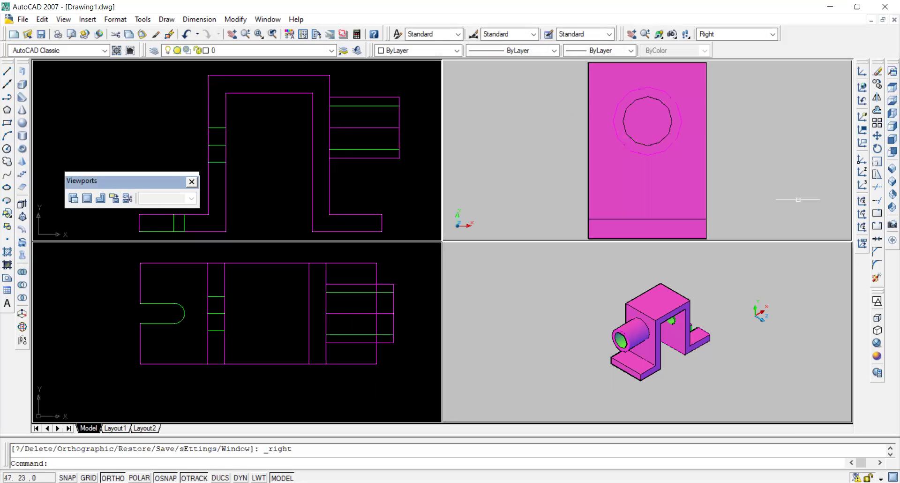
left_click(875, 316)
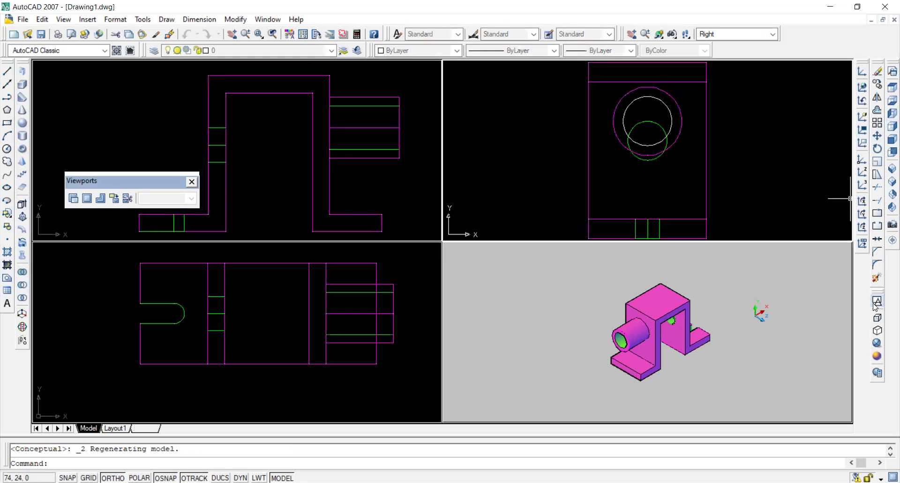
scroll(748, 215, "down", 2)
mouse_move(749, 215)
middle_mouse_down()
mouse_move(691, 195)
mouse_move(725, 211)
middle_mouse_up()
scroll(697, 189, "up", 1)
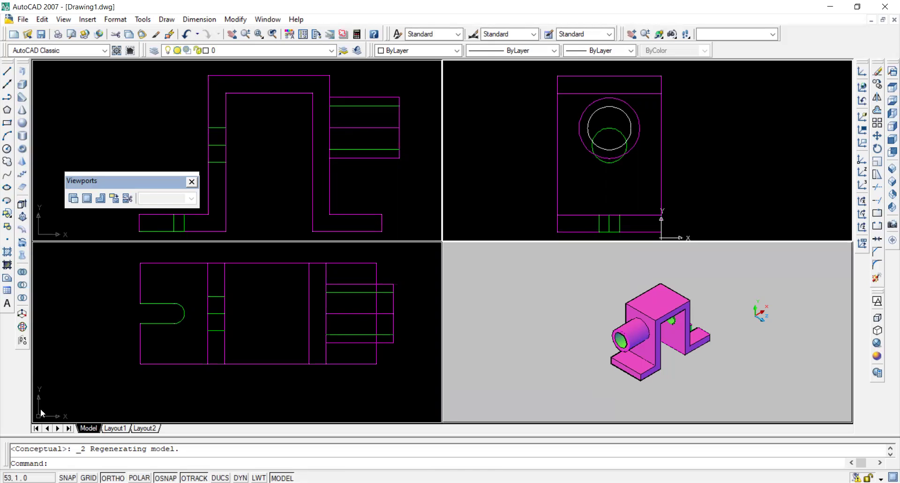
left_click_drag(128, 181, 119, 123)
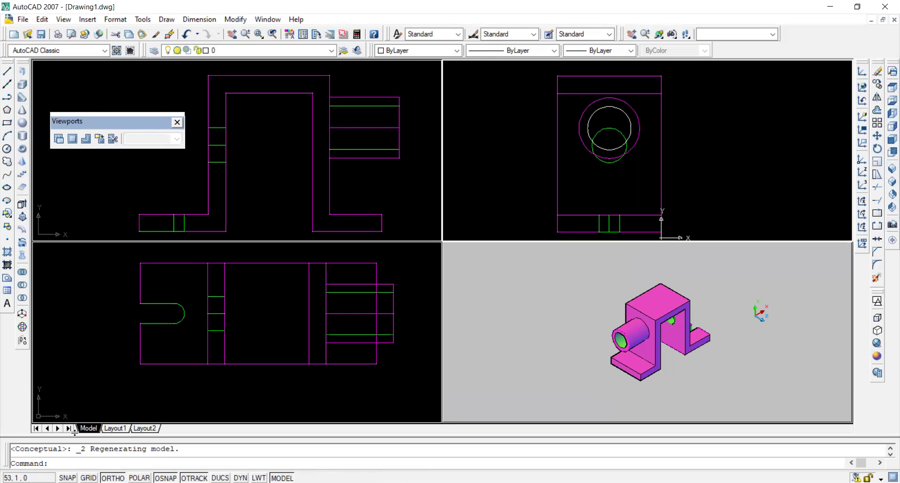
Step: In the lower-right viewport, try wireframe, hidden and Conceptual styles, settling on Realistic
left_click(618, 342)
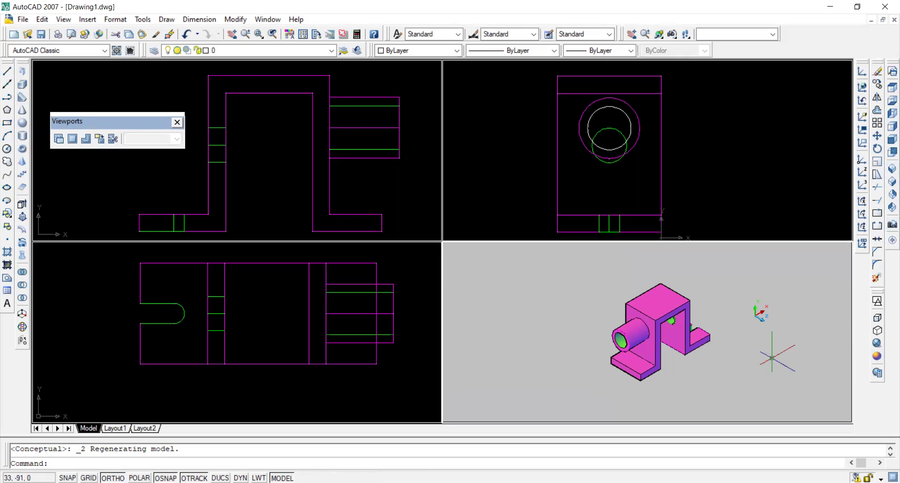
left_click(881, 321)
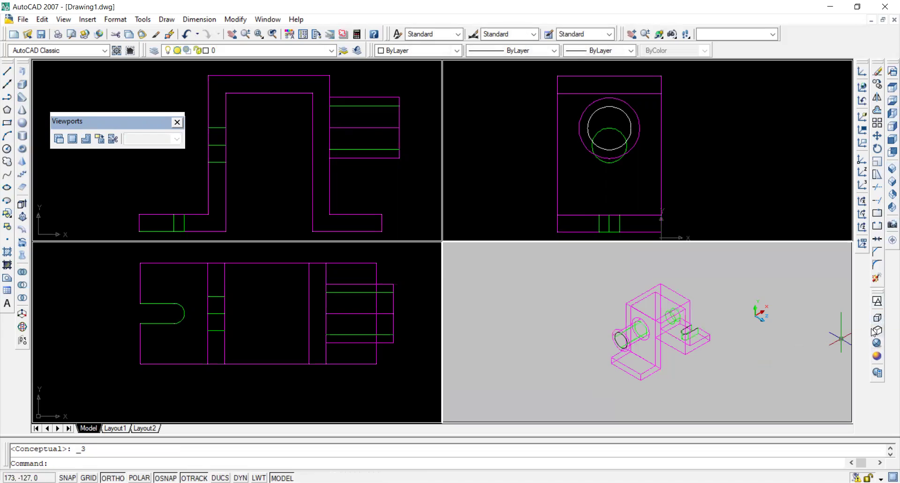
left_click(882, 334)
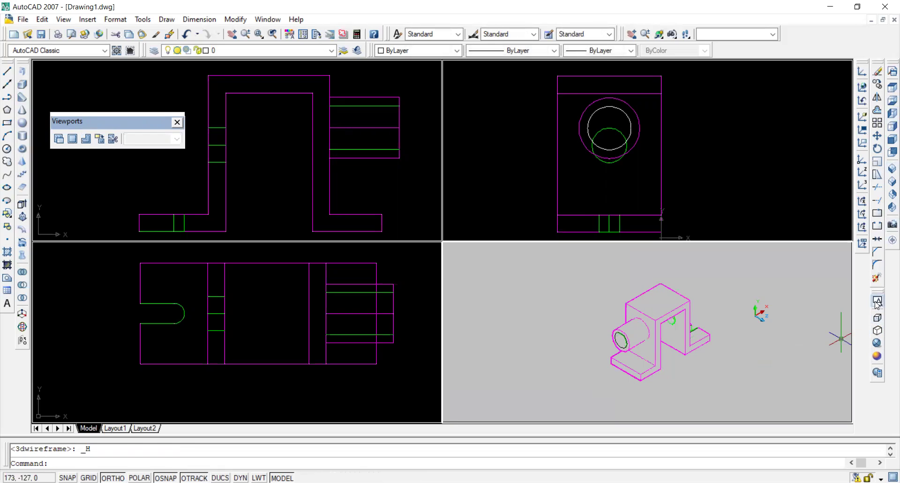
left_click(877, 318)
left_click(878, 334)
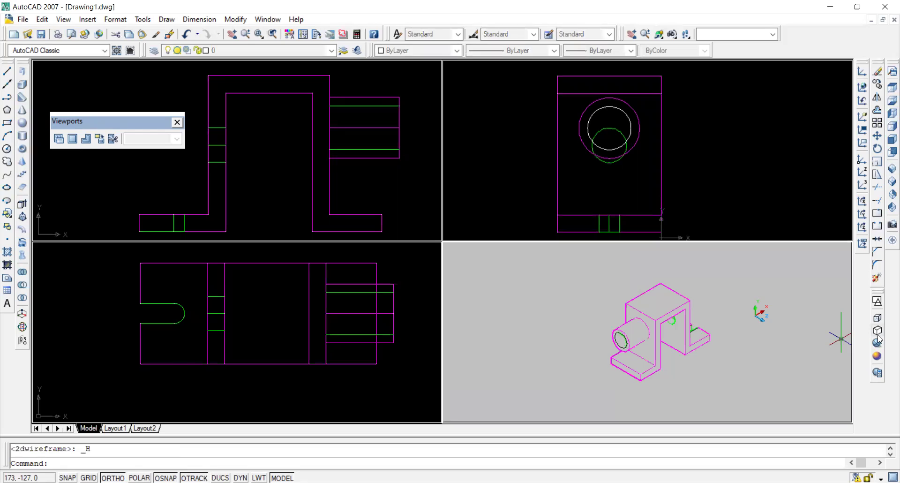
left_click(877, 357)
left_click(877, 357)
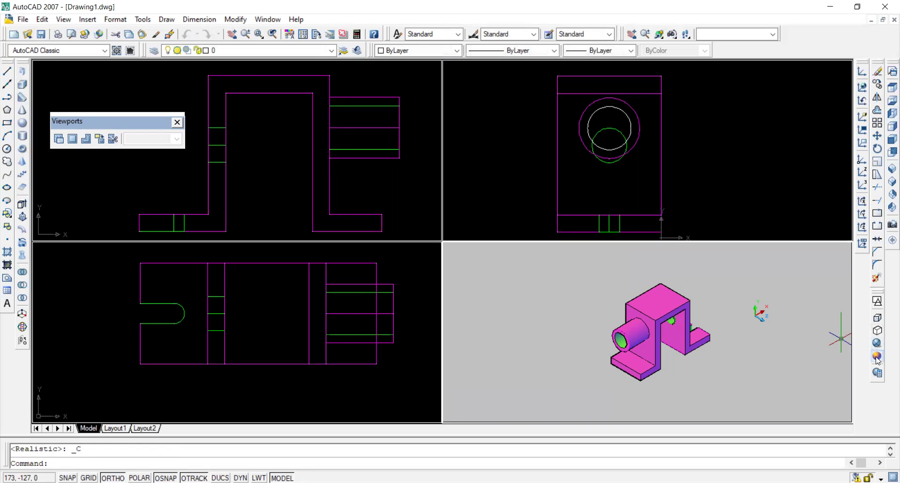
left_click(877, 344)
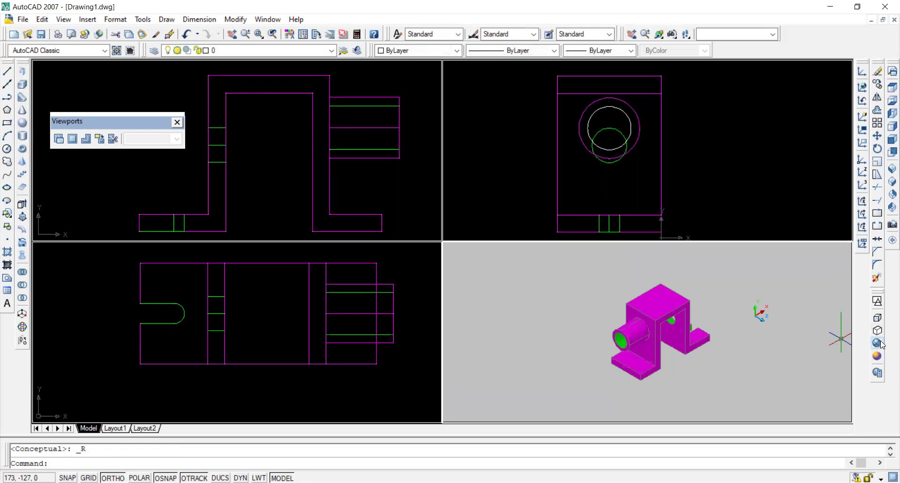